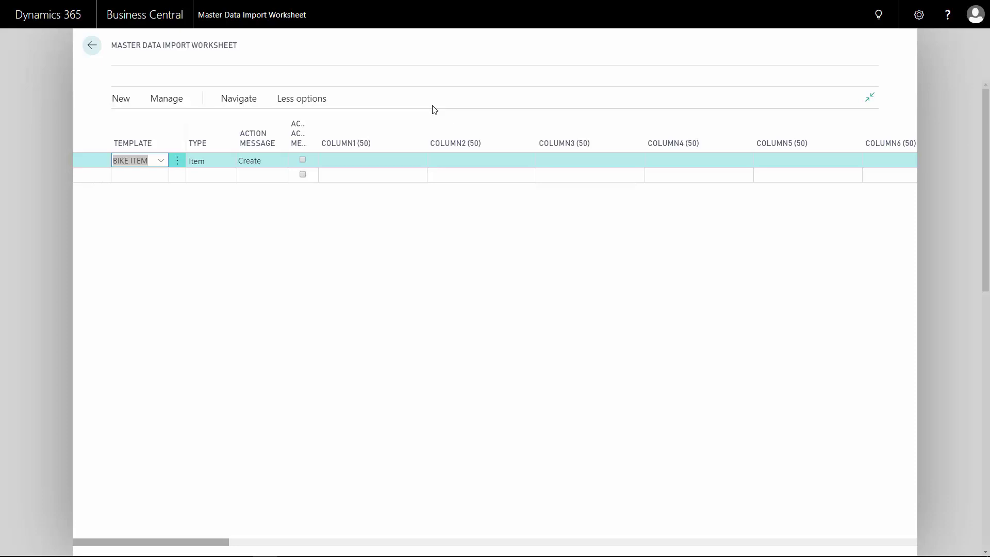
- Pick the CUSTOMER template from the full Master Data Import template list
{"action": "left_click", "coordinate": [162, 163]}
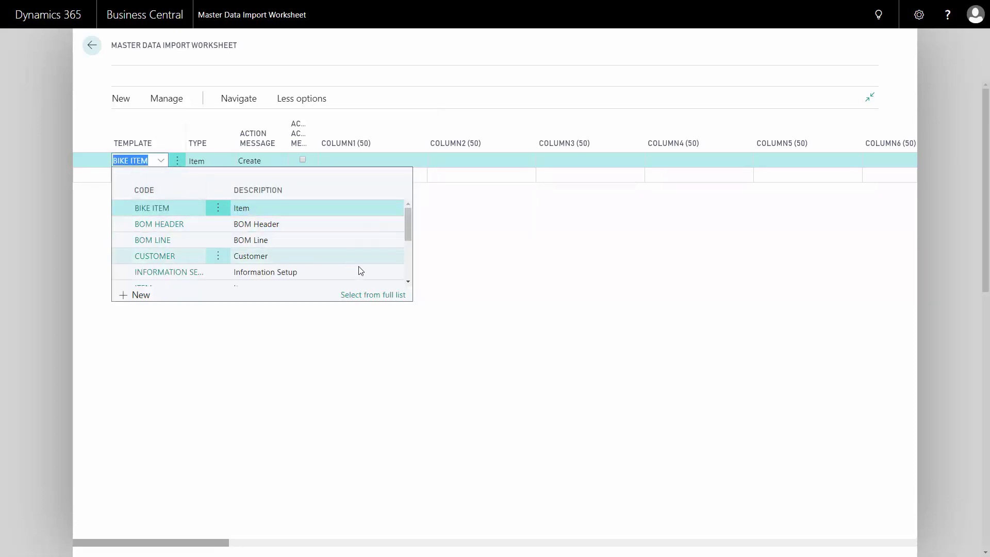
{"action": "left_click", "coordinate": [377, 296]}
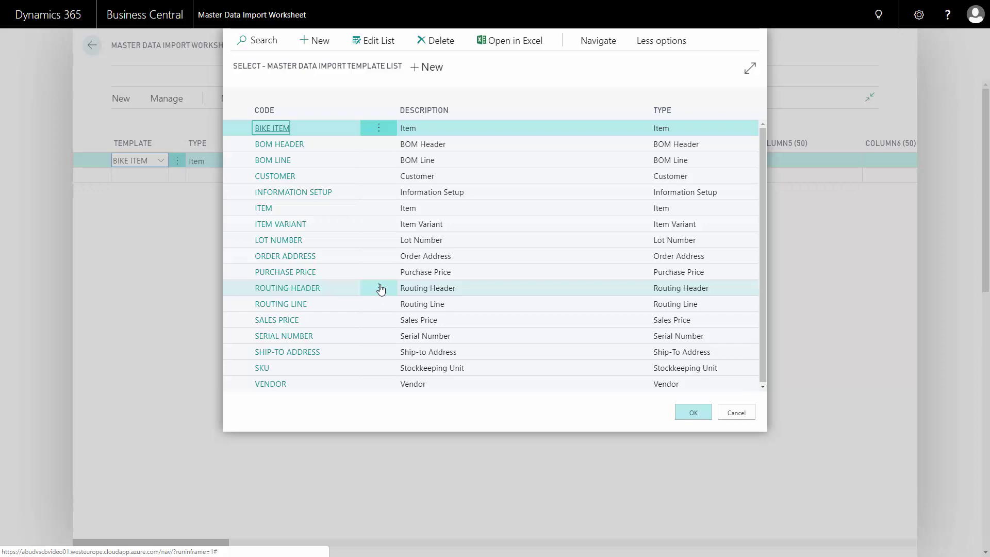
{"action": "left_click", "coordinate": [430, 178]}
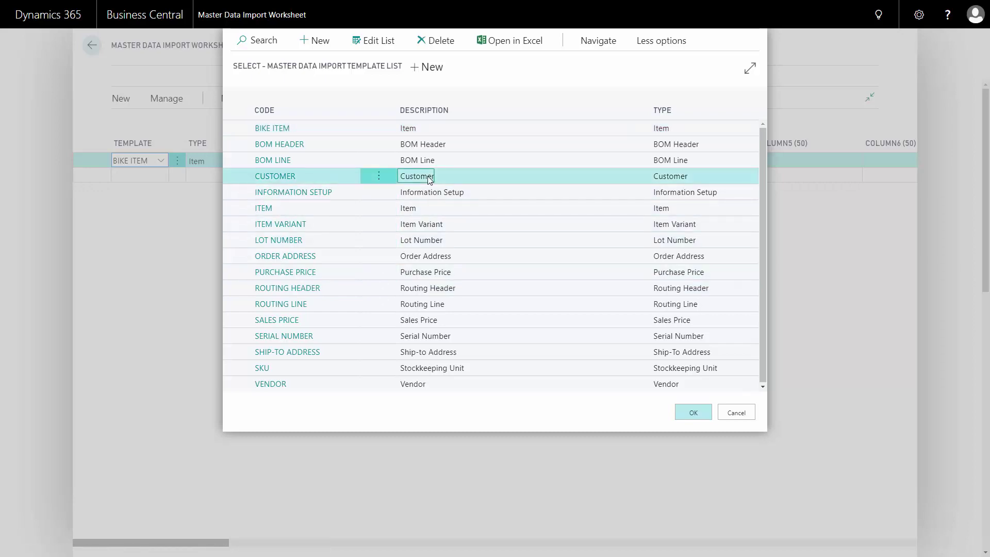
{"action": "left_click", "coordinate": [598, 41]}
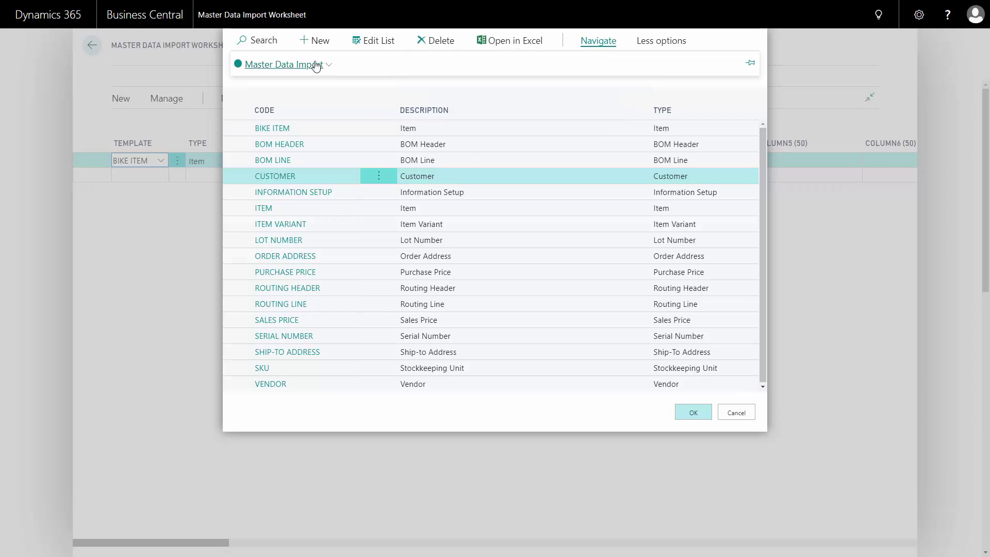
{"action": "left_click", "coordinate": [318, 65]}
- Open the CUSTOMER template card and review its Customer type and column 1 mapping to No
{"action": "left_click", "coordinate": [296, 88]}
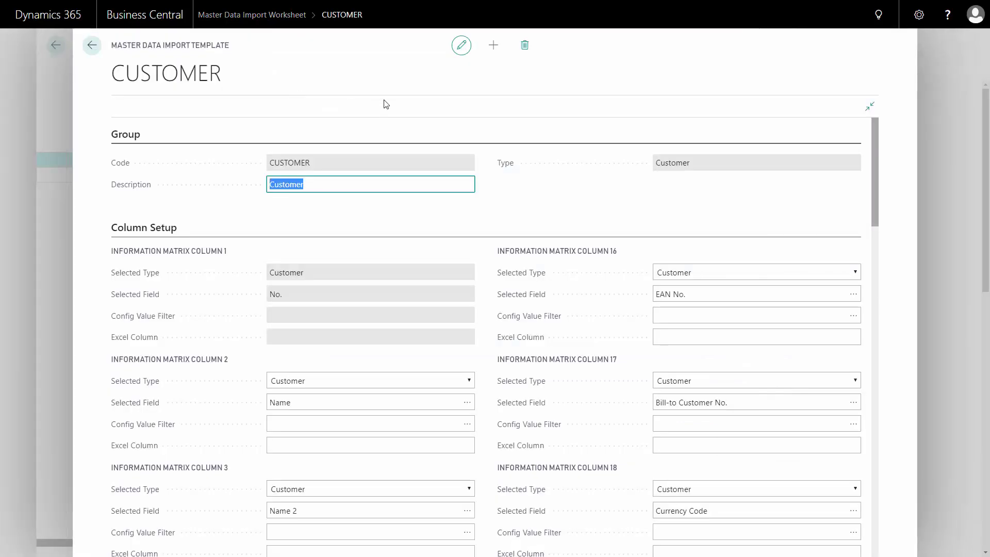
{"action": "left_click", "coordinate": [676, 163]}
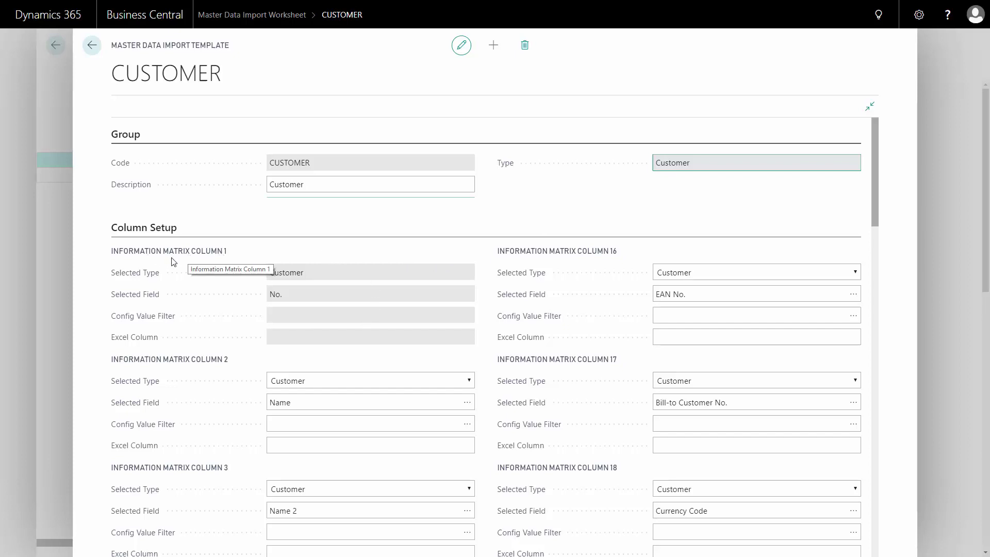
{"action": "left_click", "coordinate": [318, 271]}
{"action": "left_click", "coordinate": [320, 292]}
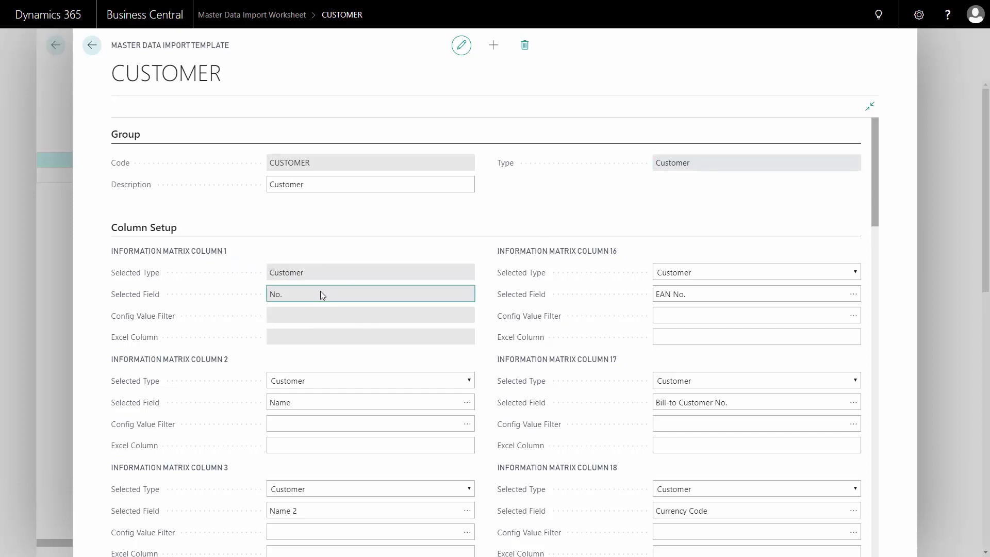
{"action": "left_click", "coordinate": [322, 316]}
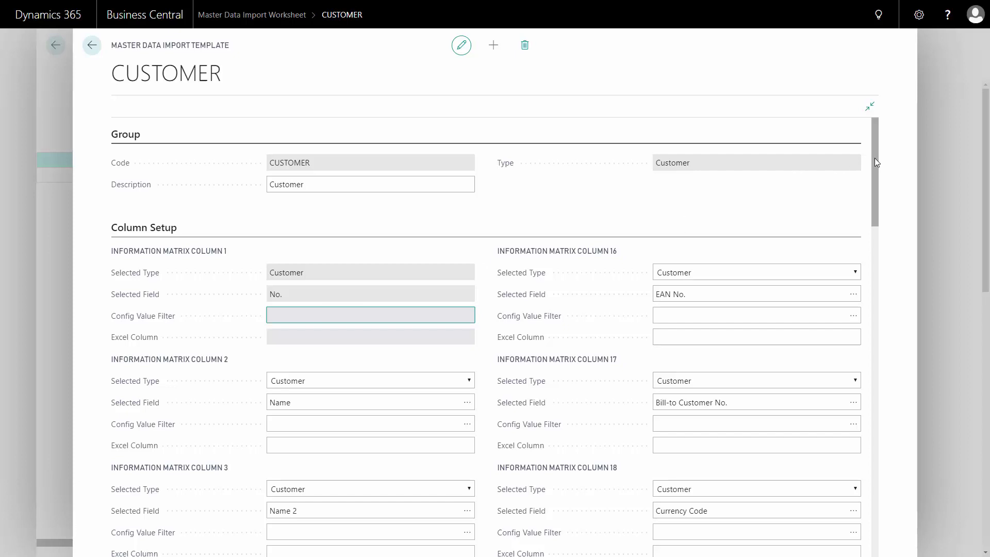
{"action": "left_click_drag", "start_coordinate": [875, 162], "coordinate": [871, 223]}
{"action": "left_click", "coordinate": [325, 166]}
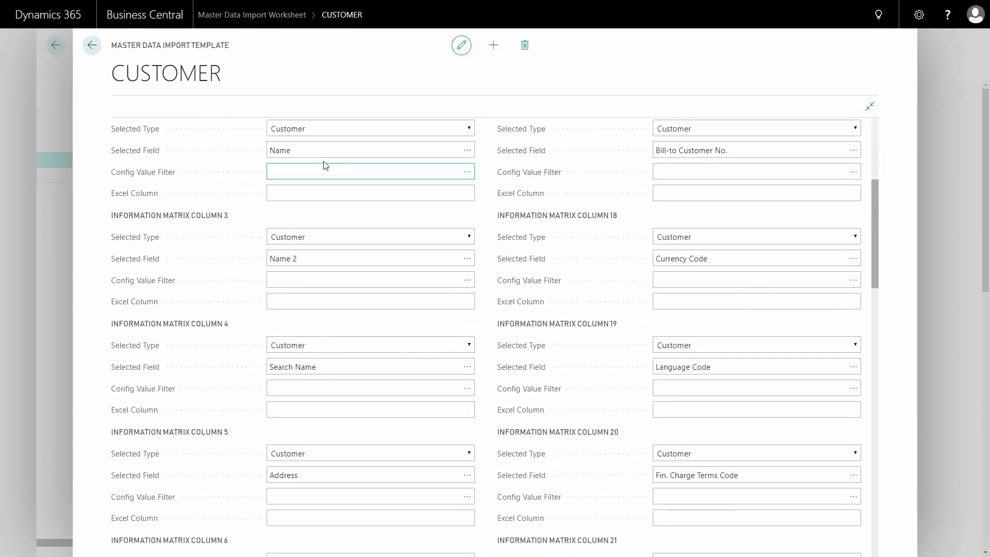
{"action": "left_click", "coordinate": [298, 149]}
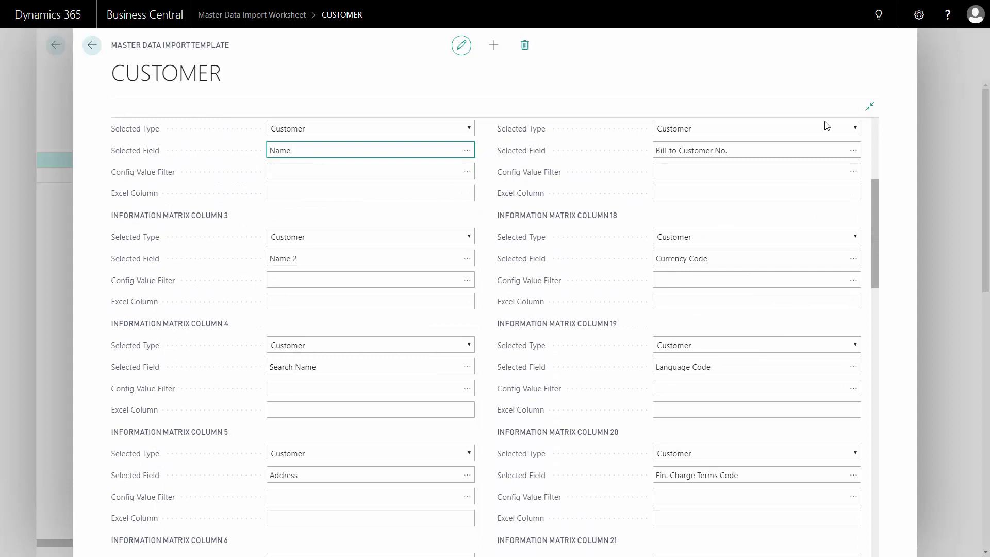
{"action": "left_click_drag", "start_coordinate": [875, 197], "coordinate": [875, 186]}
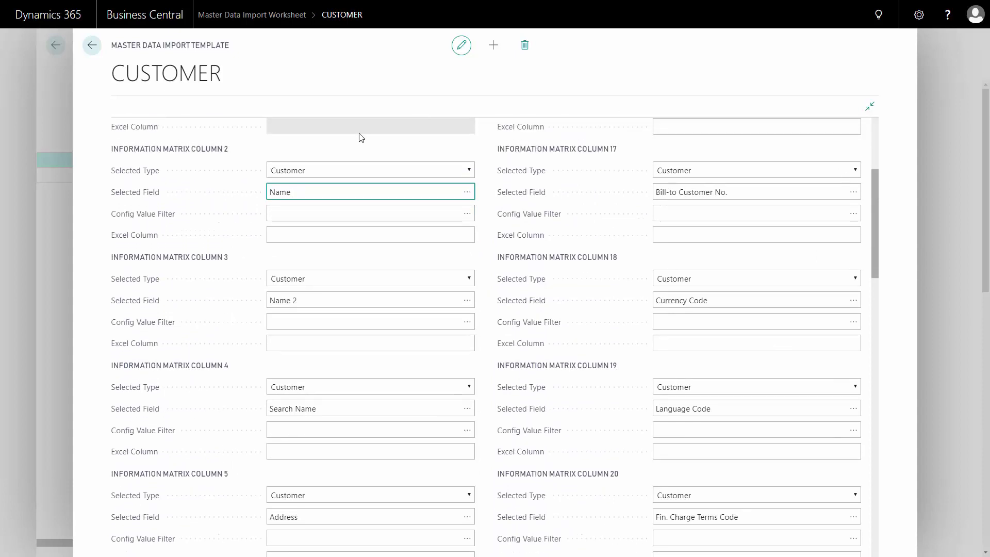
{"action": "left_click", "coordinate": [314, 302]}
{"action": "left_click", "coordinate": [320, 409]}
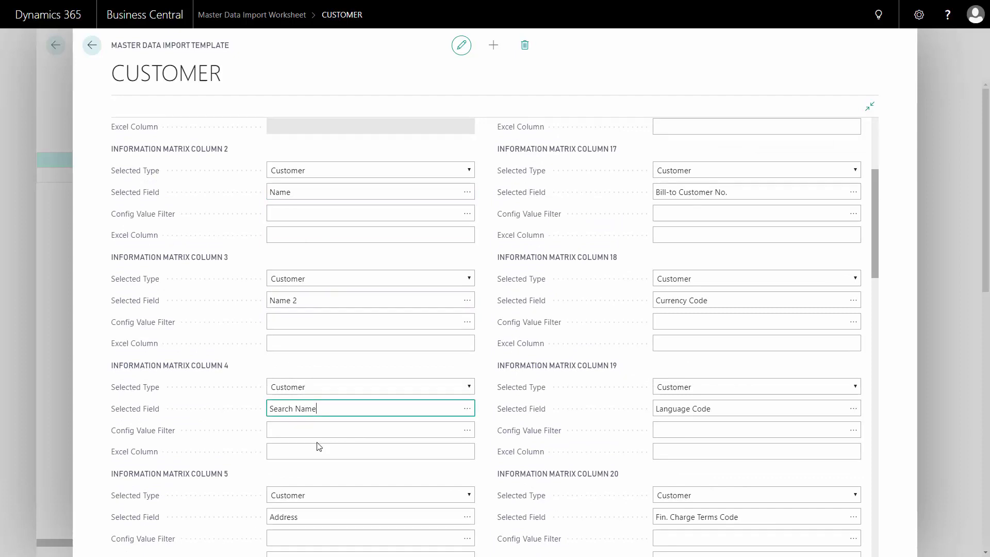
{"action": "left_click", "coordinate": [323, 518]}
{"action": "left_click", "coordinate": [325, 518]}
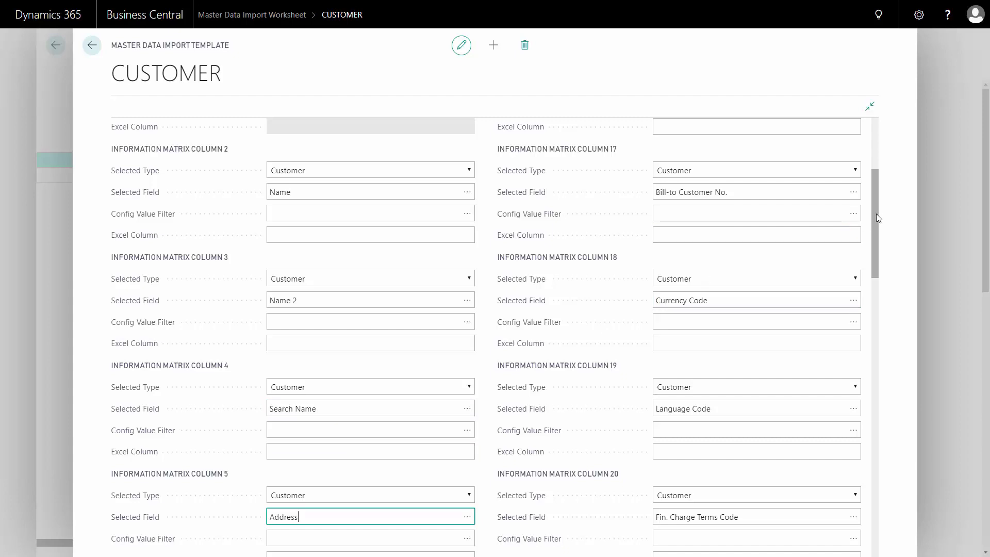
{"action": "left_click_drag", "start_coordinate": [874, 219], "coordinate": [869, 336]}
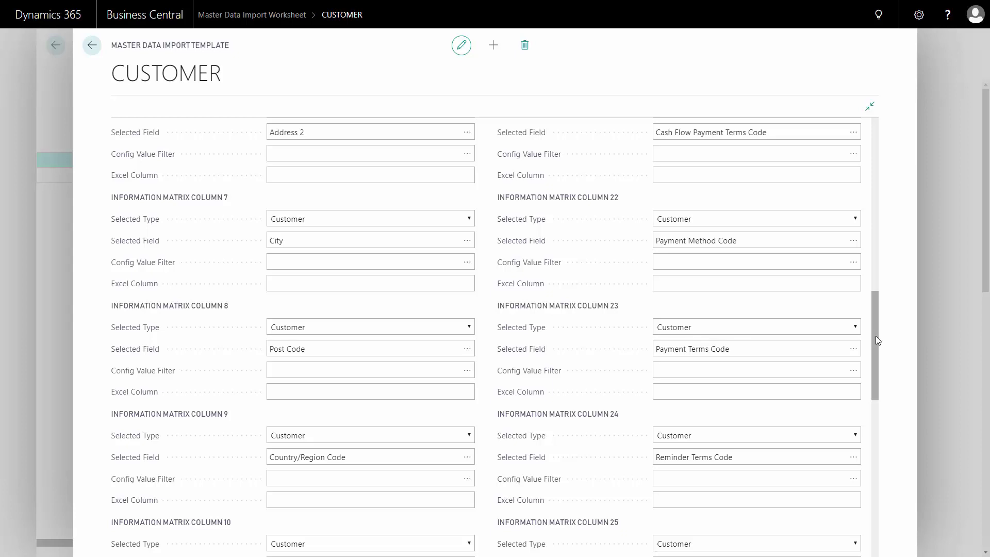
{"action": "left_click", "coordinate": [441, 240]}
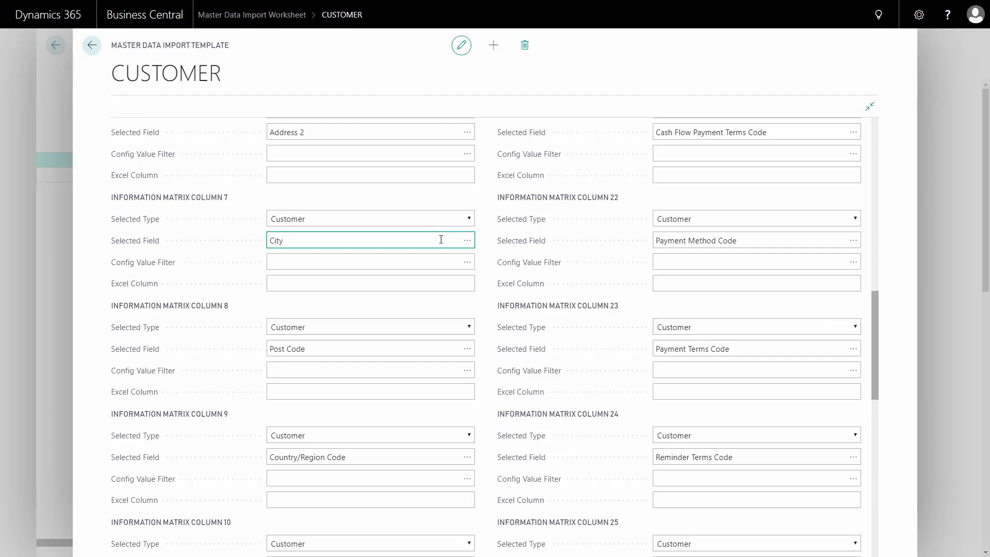
{"action": "left_click", "coordinate": [469, 242]}
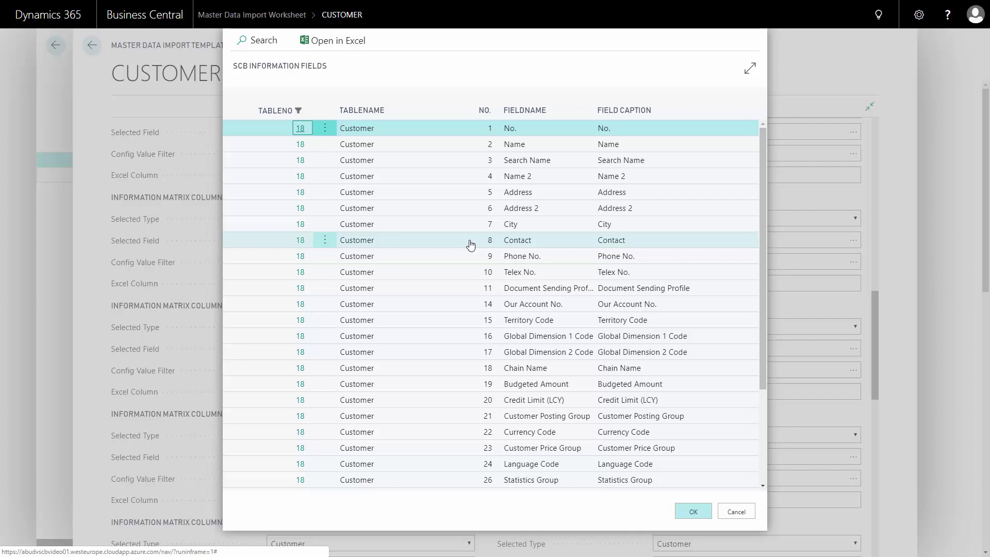
{"action": "key", "text": "Escape"}
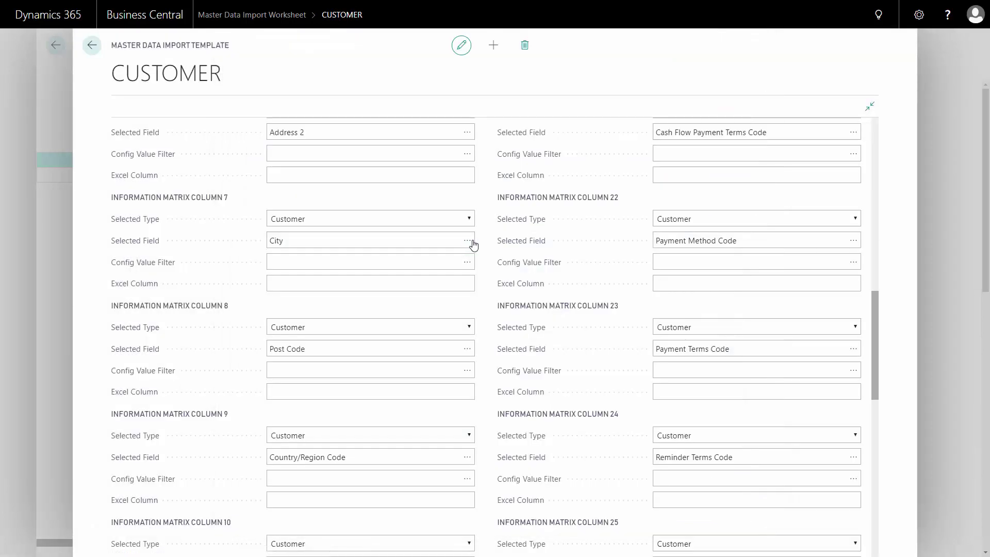
{"action": "left_click_drag", "start_coordinate": [876, 336], "coordinate": [867, 113]}
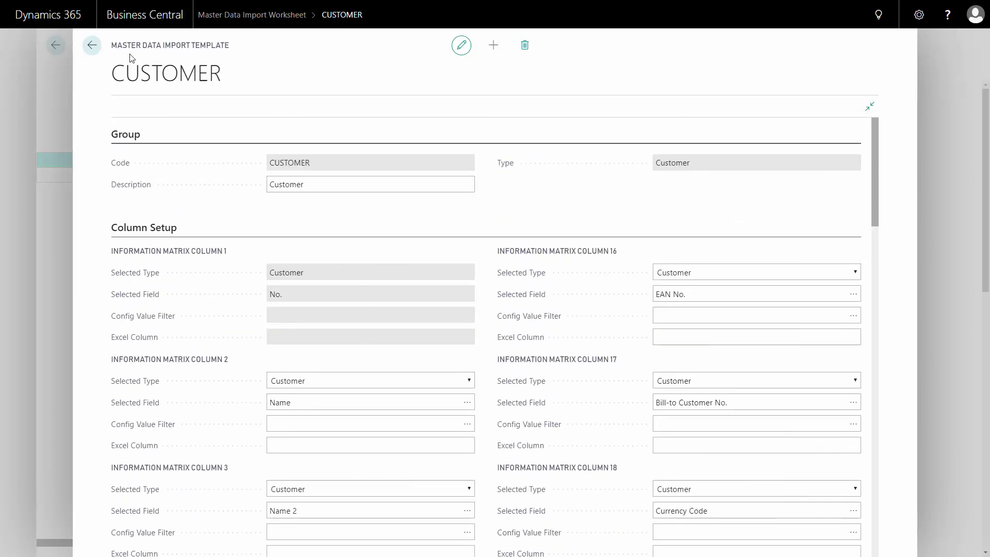
- Go back to the template list and open the ITEM VARIANT import template card
{"action": "left_click", "coordinate": [96, 50]}
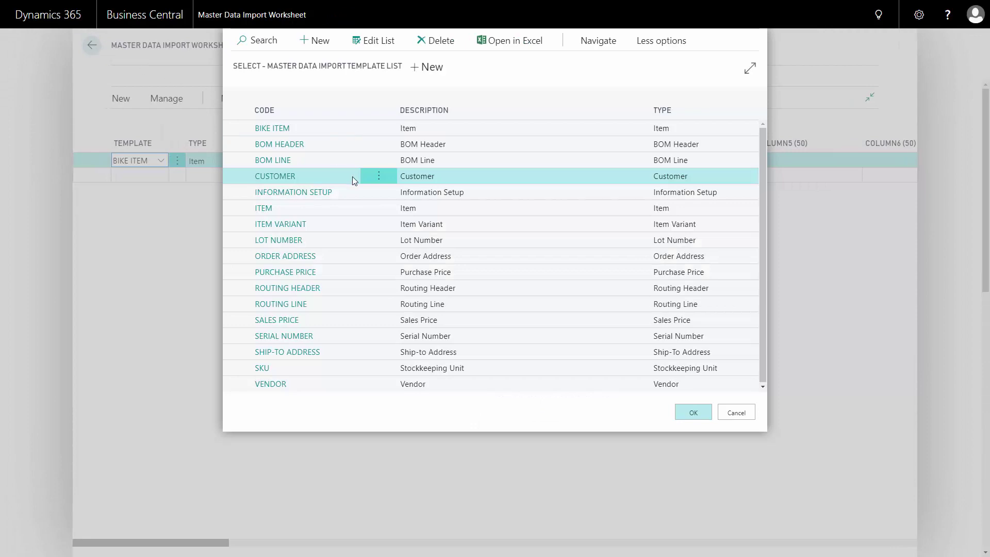
{"action": "left_click", "coordinate": [438, 229]}
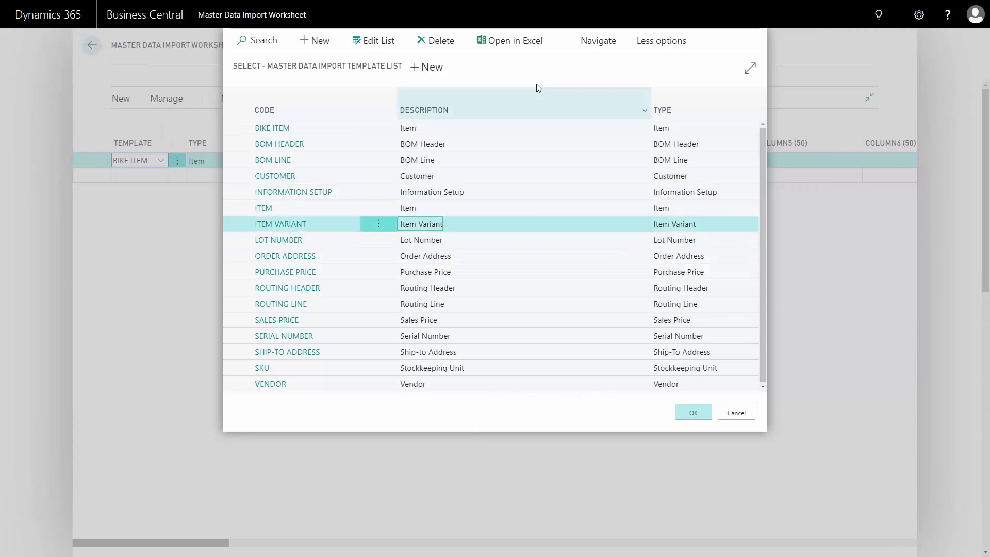
{"action": "left_click", "coordinate": [598, 43]}
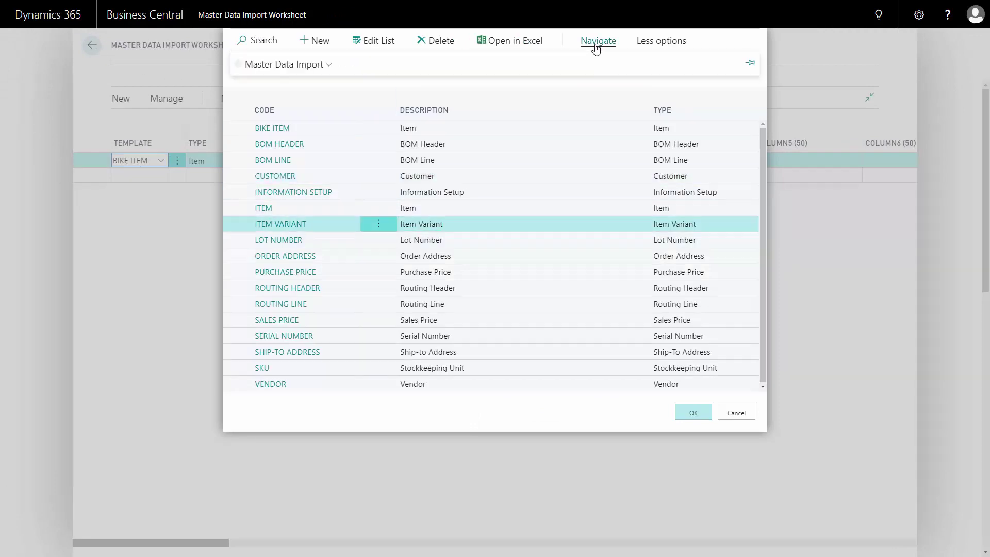
{"action": "left_click", "coordinate": [294, 66]}
{"action": "left_click", "coordinate": [289, 86]}
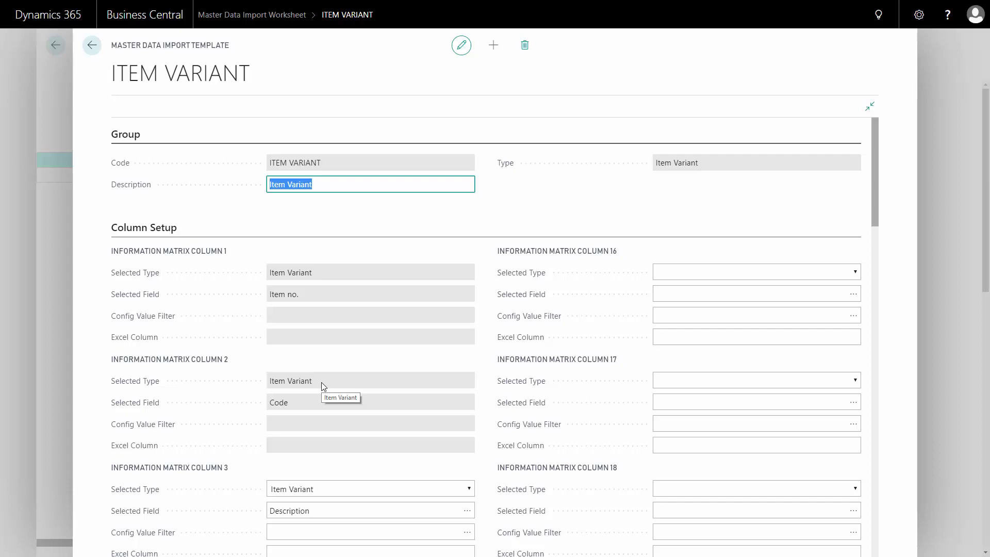
{"action": "key", "text": "Escape"}
{"action": "left_click", "coordinate": [421, 321]}
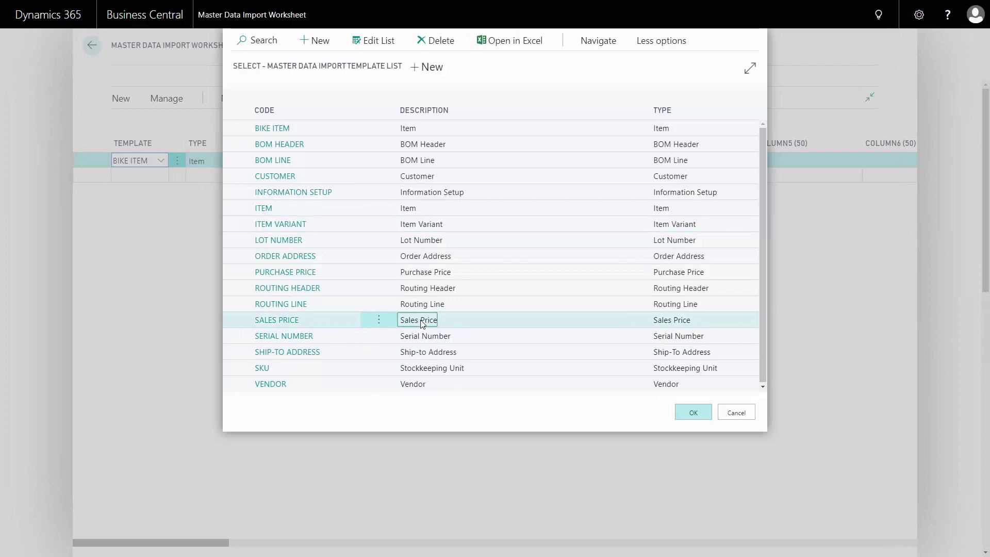
{"action": "left_click", "coordinate": [597, 41]}
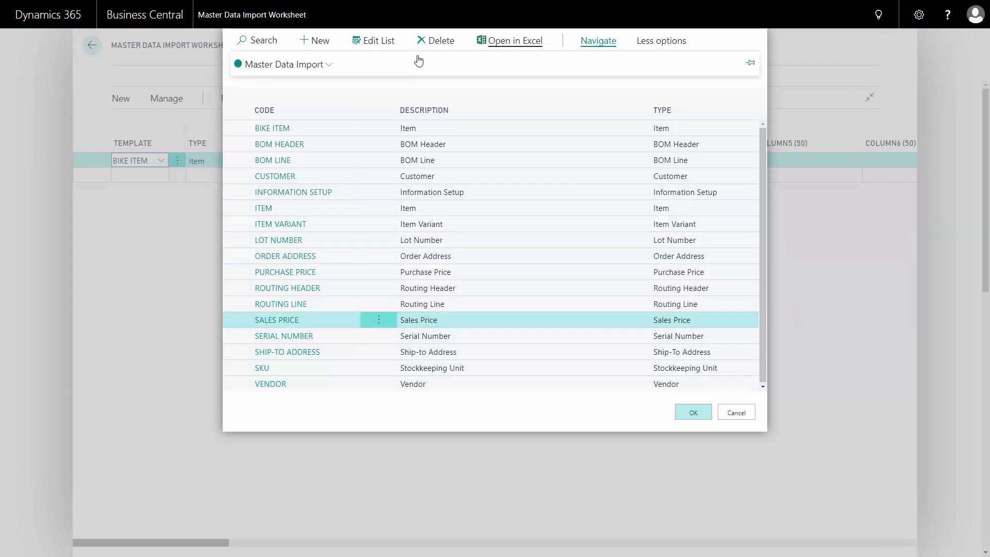
{"action": "left_click", "coordinate": [309, 66]}
{"action": "left_click", "coordinate": [284, 88]}
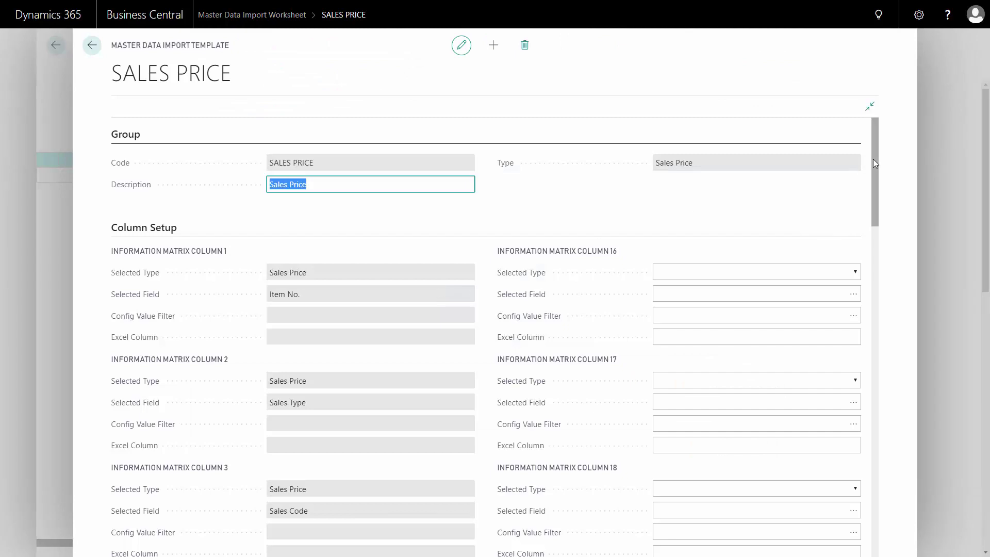
{"action": "left_click_drag", "start_coordinate": [875, 161], "coordinate": [875, 175]}
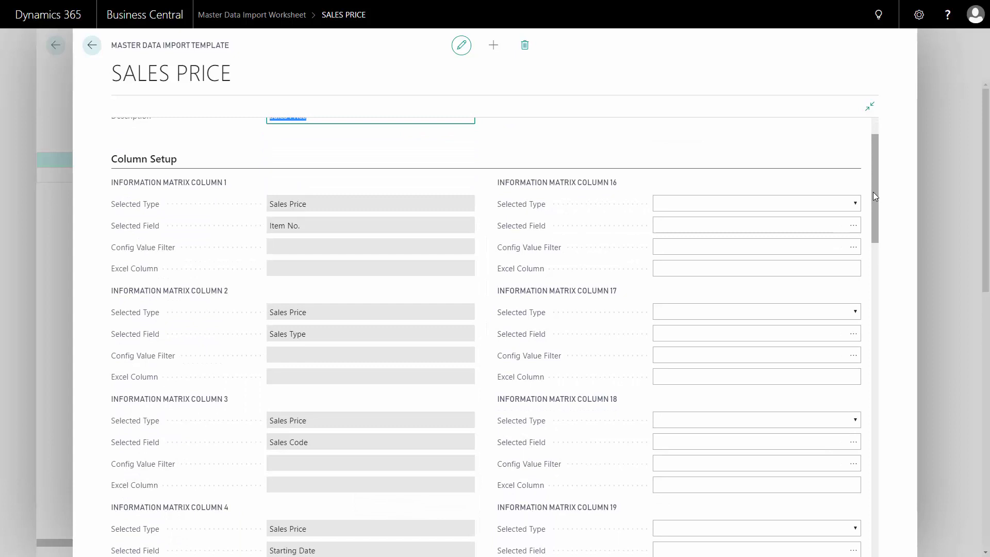
{"action": "left_click_drag", "start_coordinate": [873, 193], "coordinate": [871, 354]}
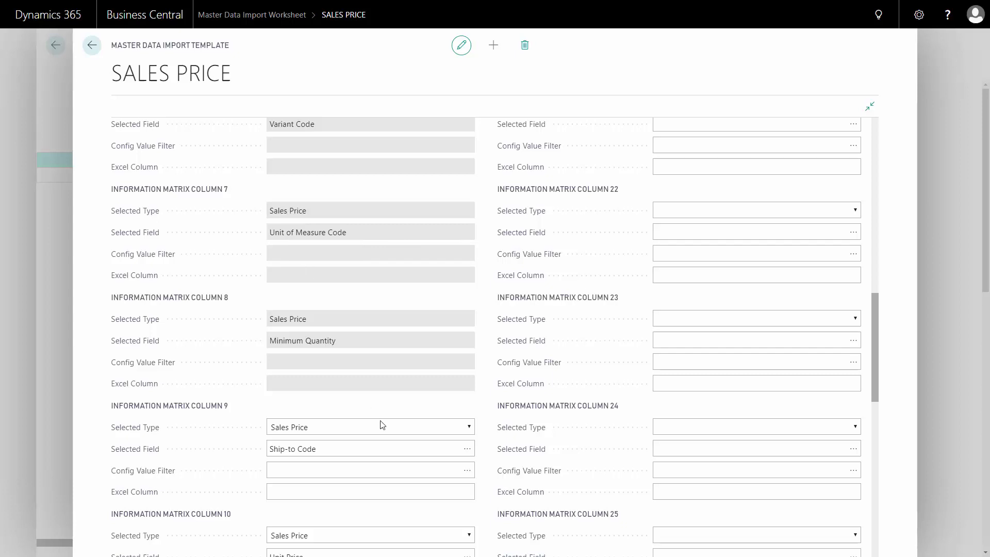
{"action": "left_click", "coordinate": [361, 443]}
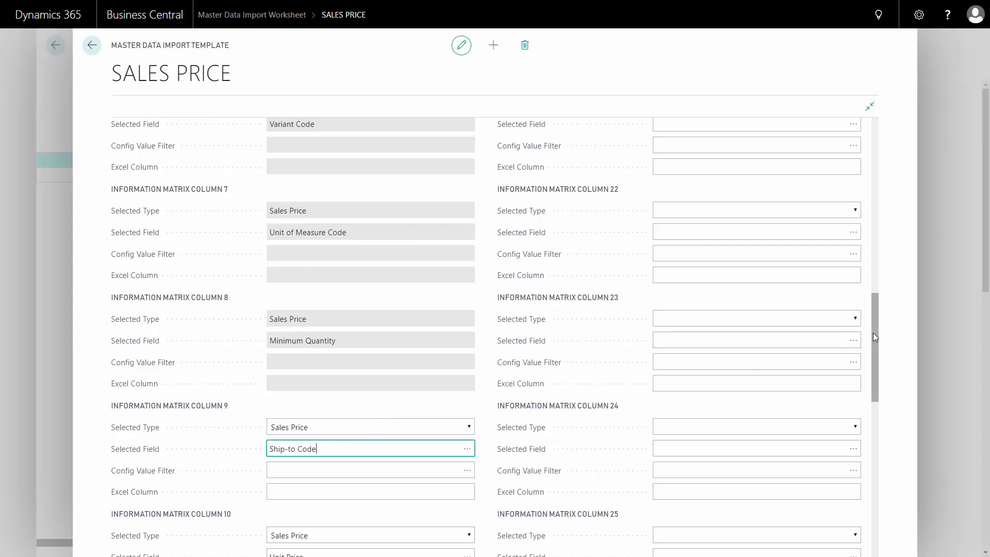
{"action": "left_click_drag", "start_coordinate": [874, 333], "coordinate": [874, 431]}
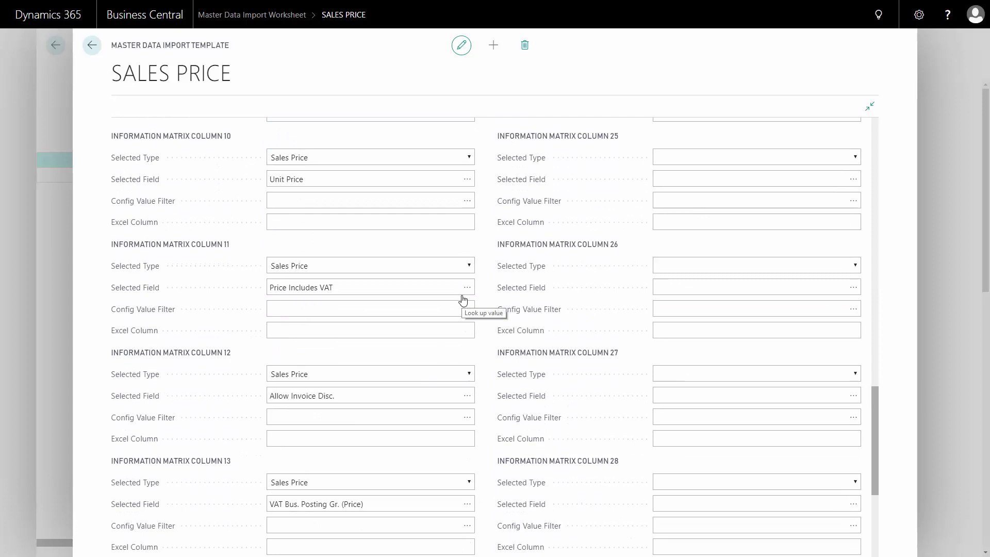
- Close the SALES PRICE card and select BIKE ITEM in the template list
{"action": "left_click", "coordinate": [92, 47]}
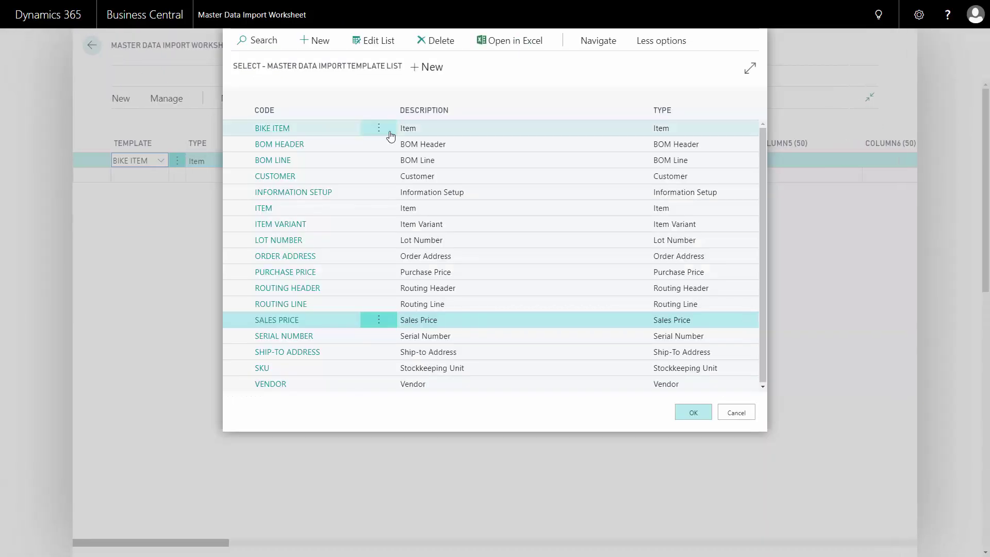
{"action": "left_click", "coordinate": [409, 131]}
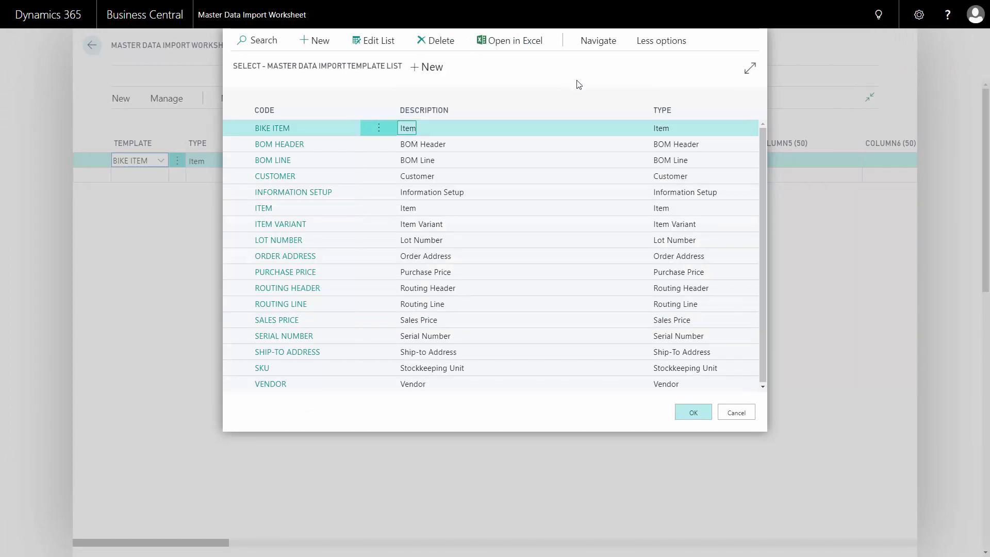
{"action": "left_click", "coordinate": [602, 50]}
{"action": "left_click", "coordinate": [302, 66]}
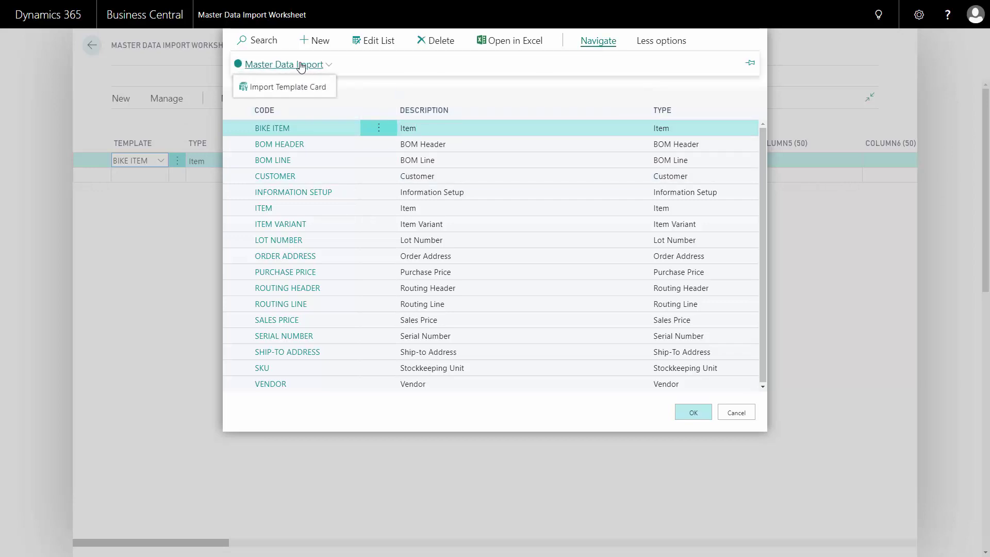
- Open the BIKE ITEM template card and verify columns 4 and 5 map Config. Values MATERIAL and GENDER
{"action": "left_click", "coordinate": [288, 89]}
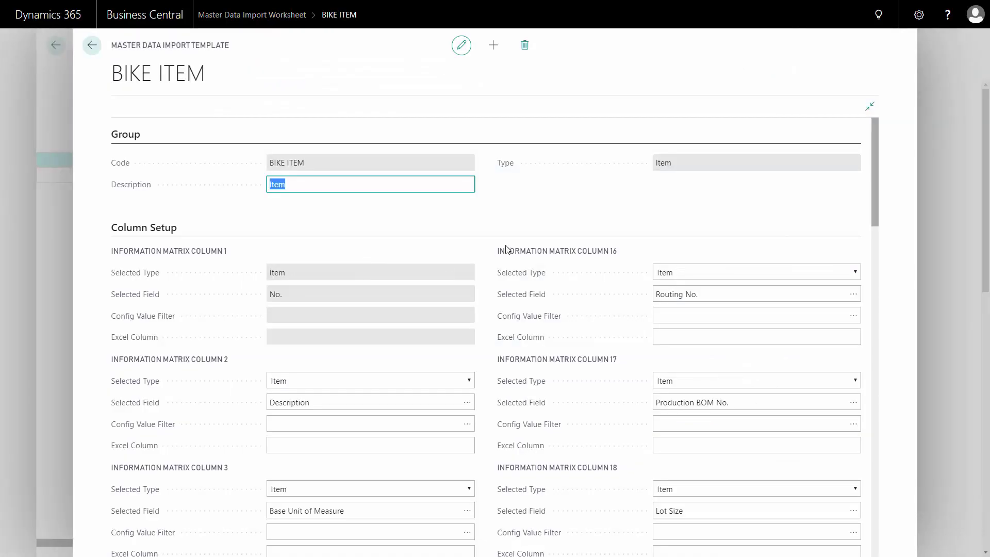
{"action": "scroll", "coordinate": [876, 170], "scroll_direction": "down", "scroll_amount": 1}
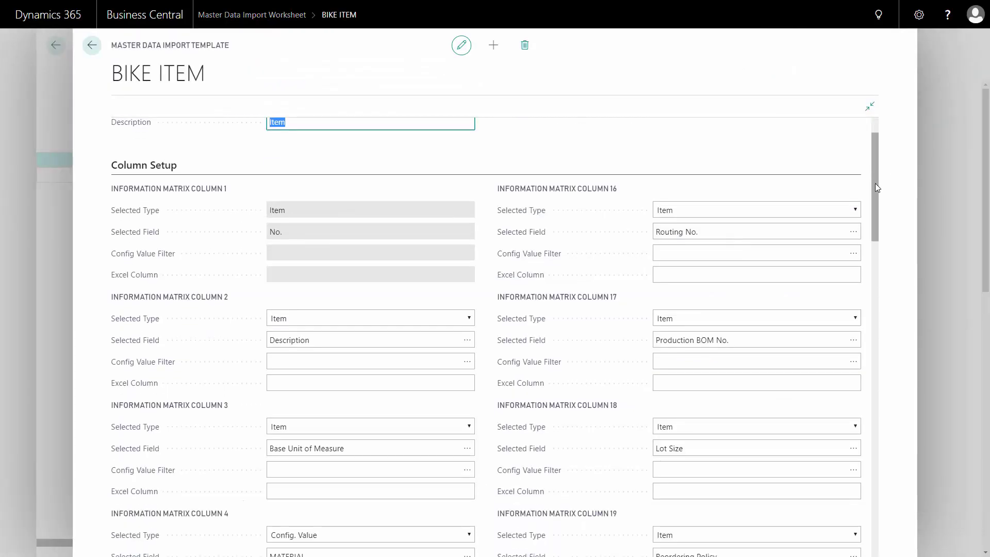
{"action": "scroll", "coordinate": [877, 187], "scroll_direction": "down", "scroll_amount": 4}
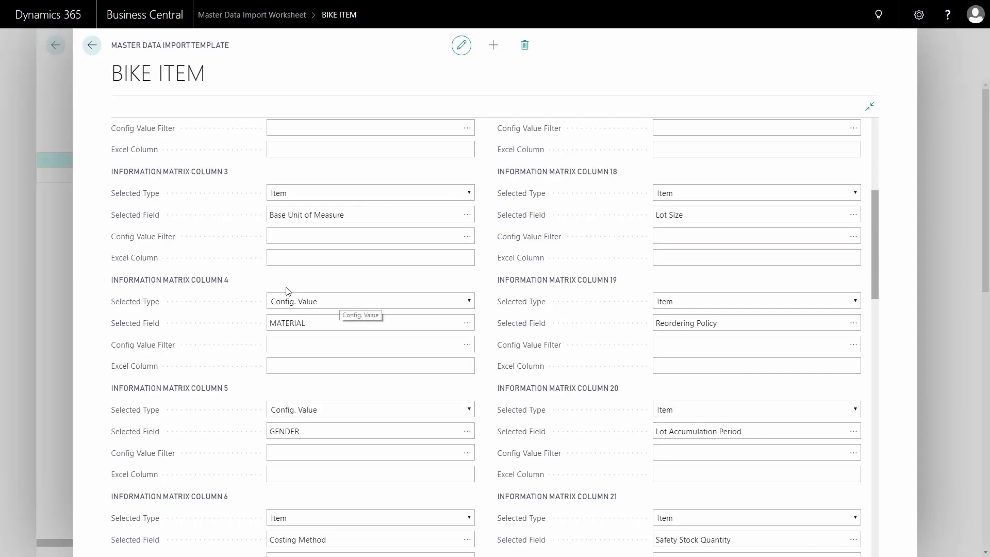
{"action": "left_click", "coordinate": [328, 305]}
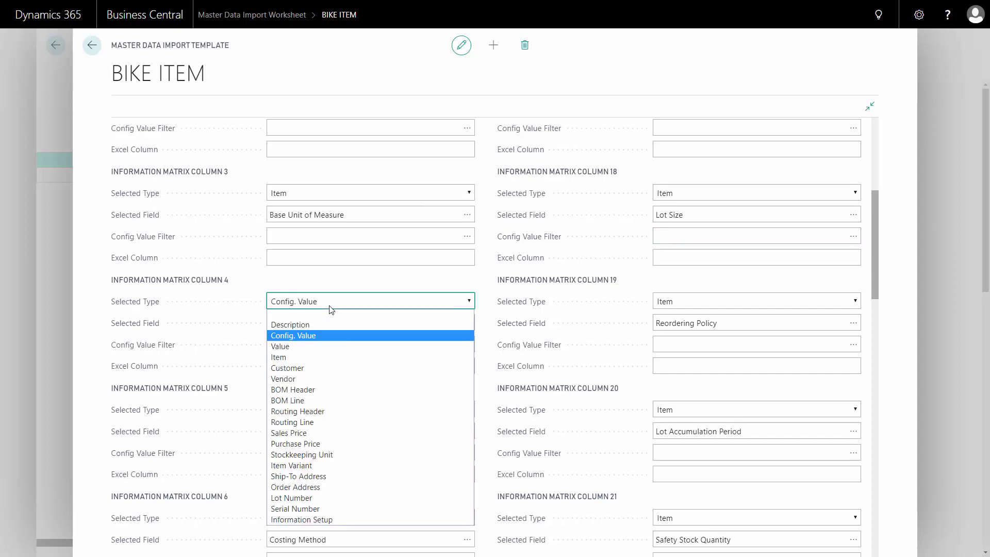
{"action": "left_click", "coordinate": [328, 305]}
{"action": "left_click", "coordinate": [327, 323]}
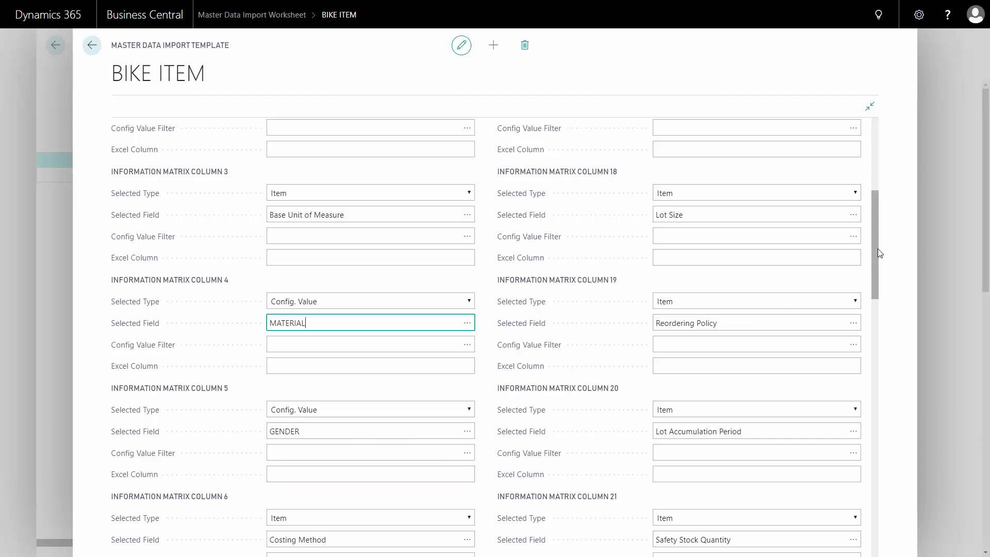
{"action": "left_click_drag", "start_coordinate": [877, 248], "coordinate": [874, 257]}
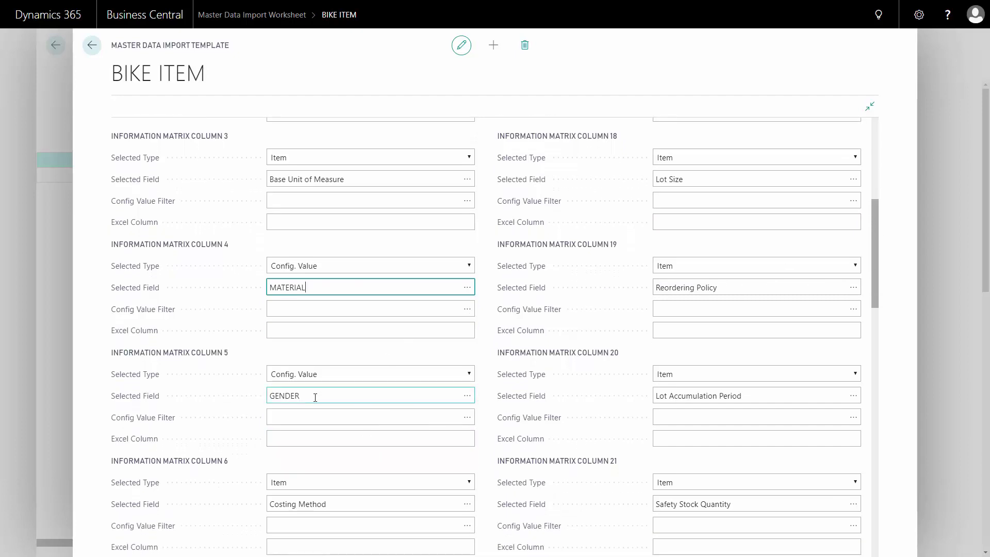
{"action": "left_click", "coordinate": [315, 397]}
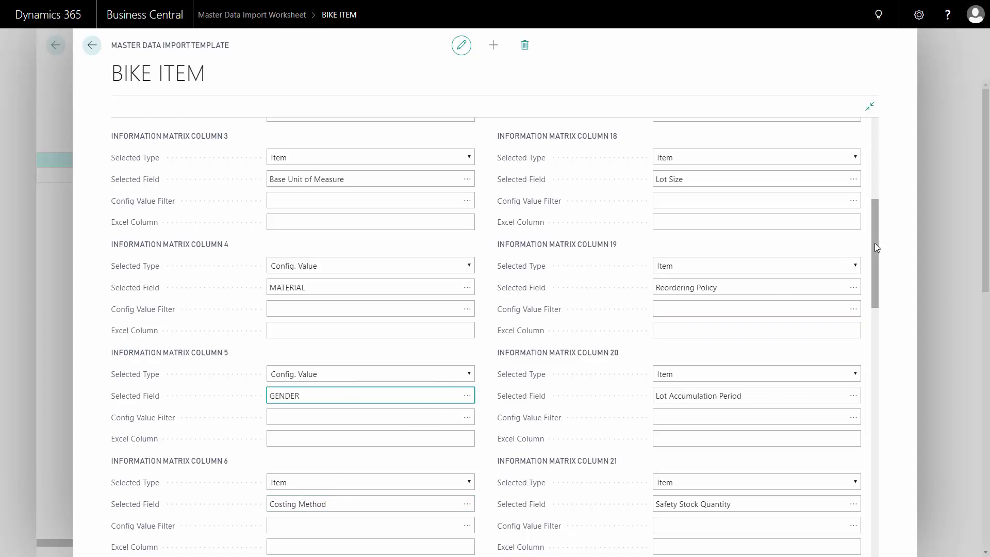
- Scroll to column 14 and check its WHEEL DIAMETER config value filtered to INCH
{"action": "left_click_drag", "start_coordinate": [874, 247], "coordinate": [874, 391]}
{"action": "left_click_drag", "start_coordinate": [875, 434], "coordinate": [875, 481]}
{"action": "left_click", "coordinate": [359, 423]}
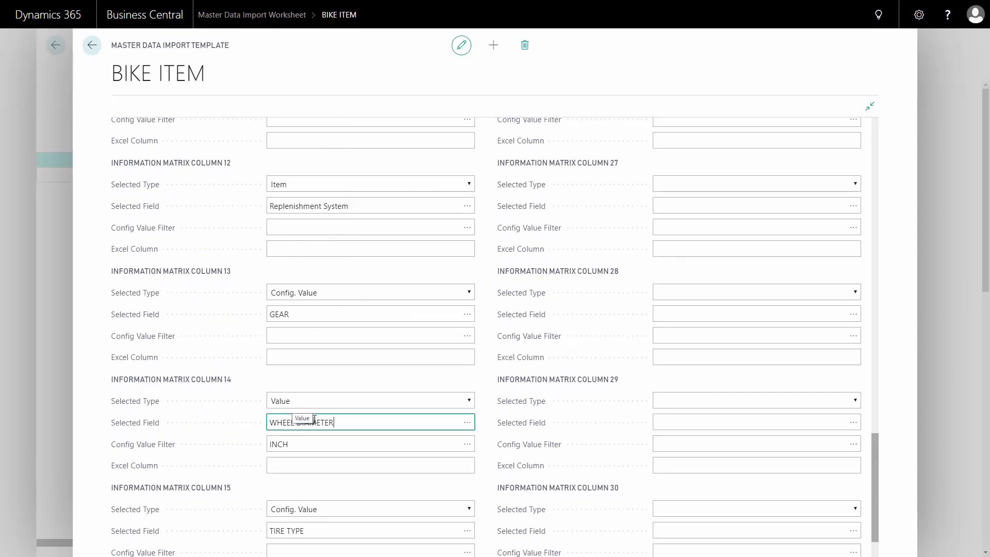
{"action": "left_click_drag", "start_coordinate": [342, 426], "coordinate": [265, 426]}
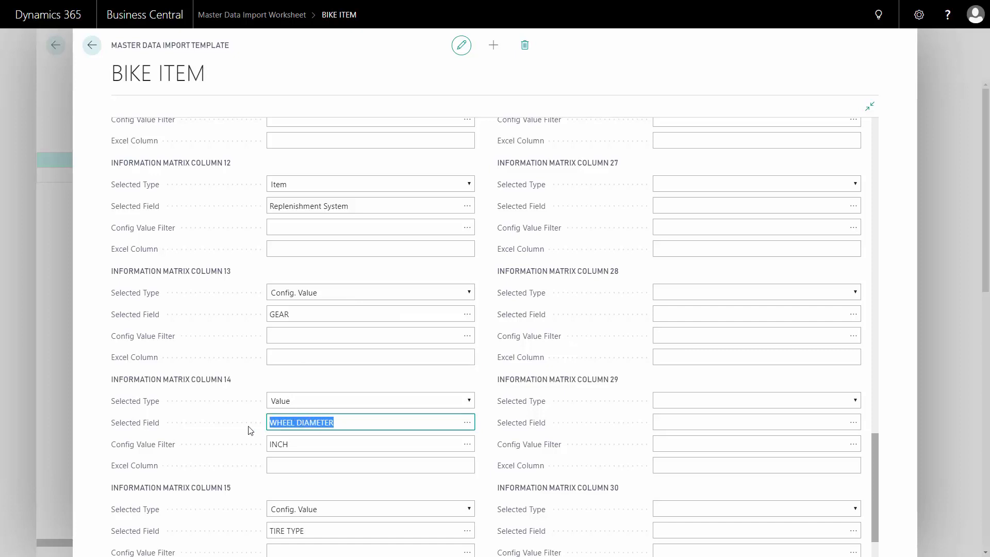
{"action": "left_click", "coordinate": [300, 443]}
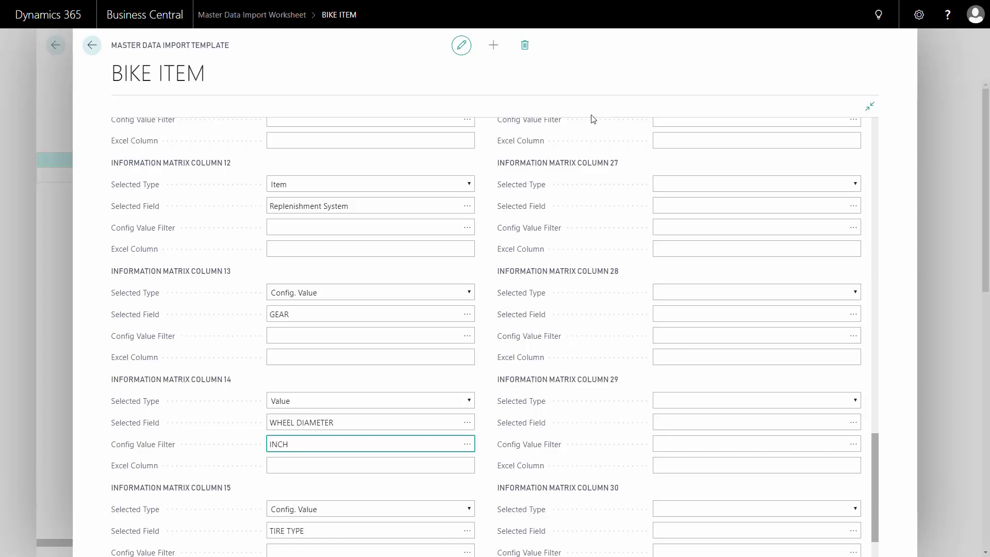
- Search 'items', open item 1000 City Bike, and bring up its Master Data Information options
{"action": "left_click", "coordinate": [877, 17]}
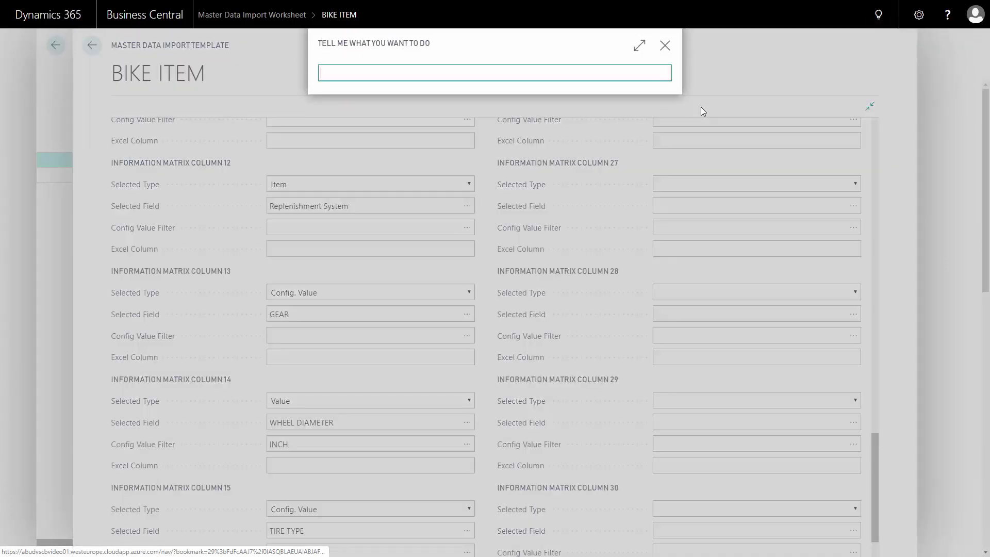
{"action": "type", "text": "items"}
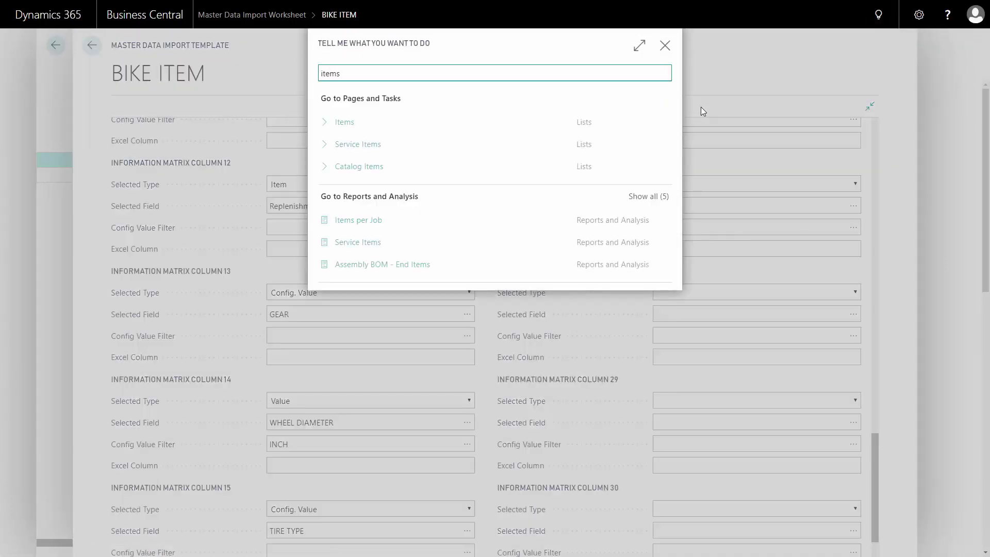
{"action": "left_click", "coordinate": [353, 125]}
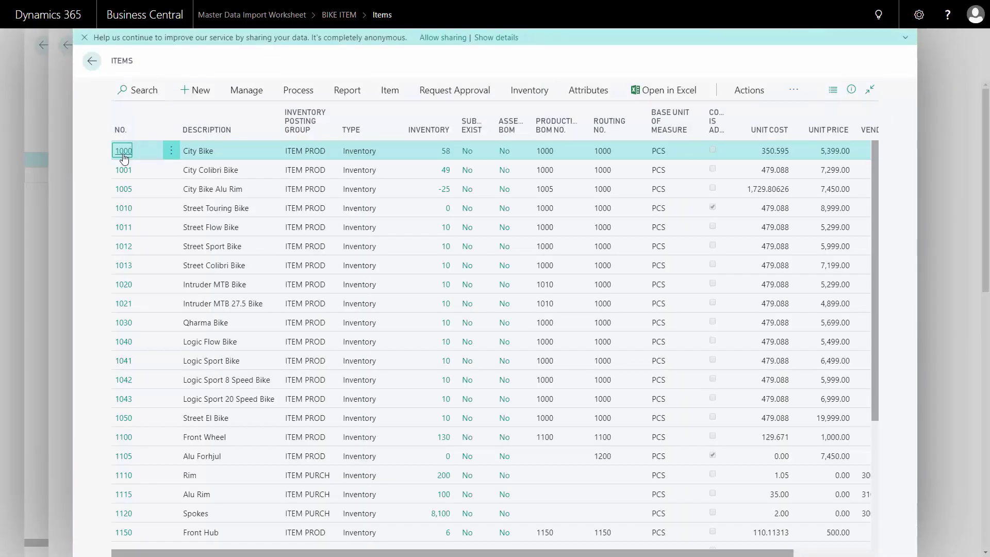
{"action": "left_click", "coordinate": [124, 155]}
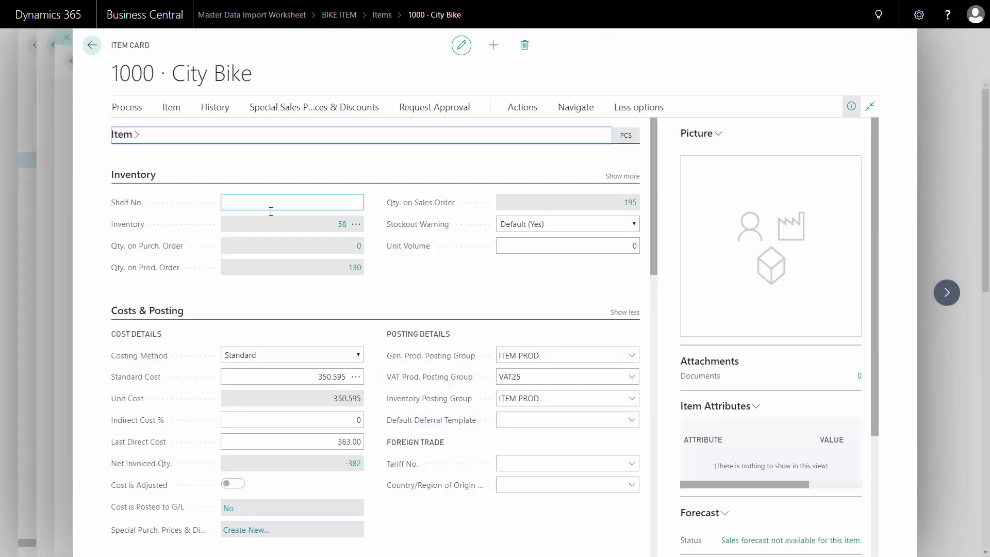
{"action": "left_click", "coordinate": [573, 110]}
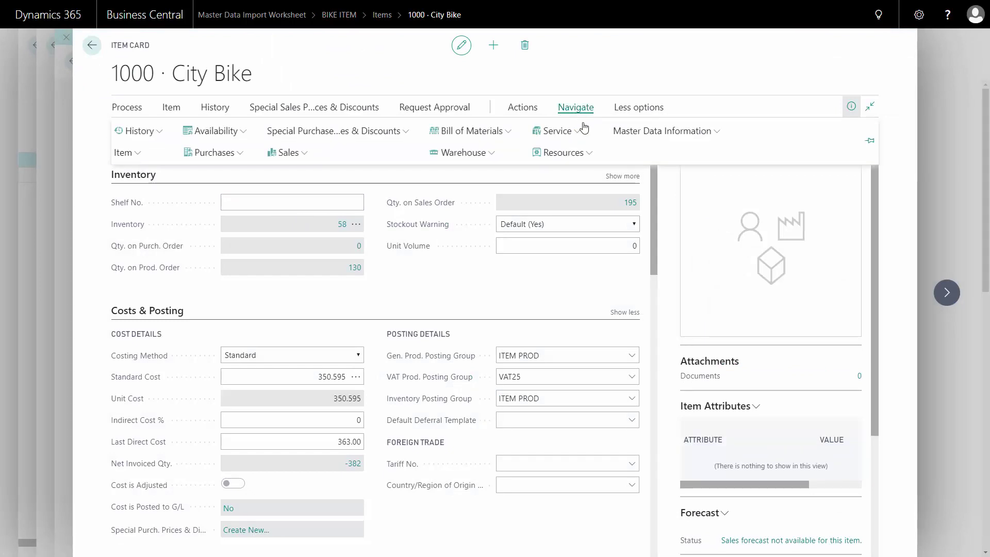
{"action": "left_click", "coordinate": [701, 133]}
- In City Bike's Information Setup, inspect WHEEL DIAMETER: INCH, value 29, with INCH and MM. options
{"action": "left_click", "coordinate": [609, 168]}
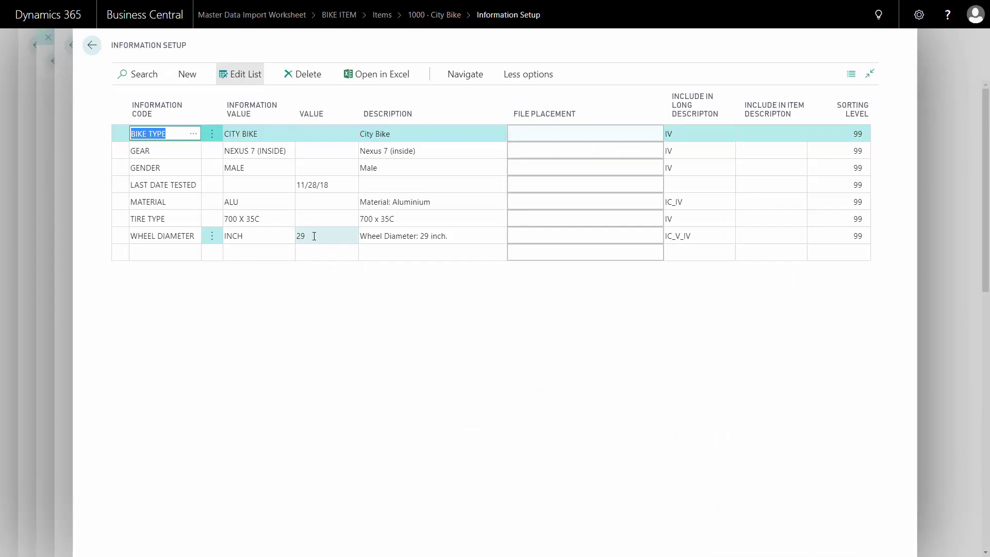
{"action": "left_click", "coordinate": [312, 236]}
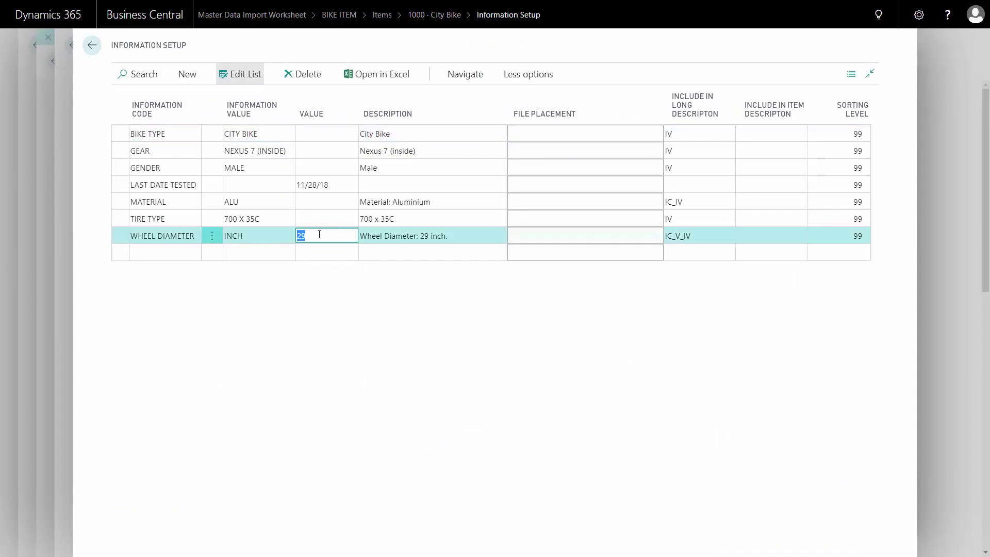
{"action": "left_click", "coordinate": [252, 238]}
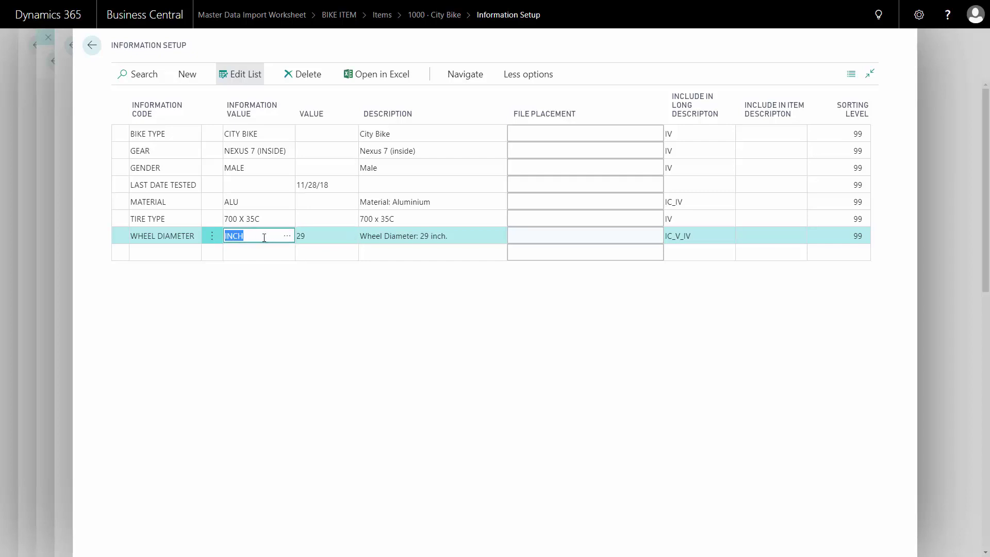
{"action": "left_click", "coordinate": [287, 238]}
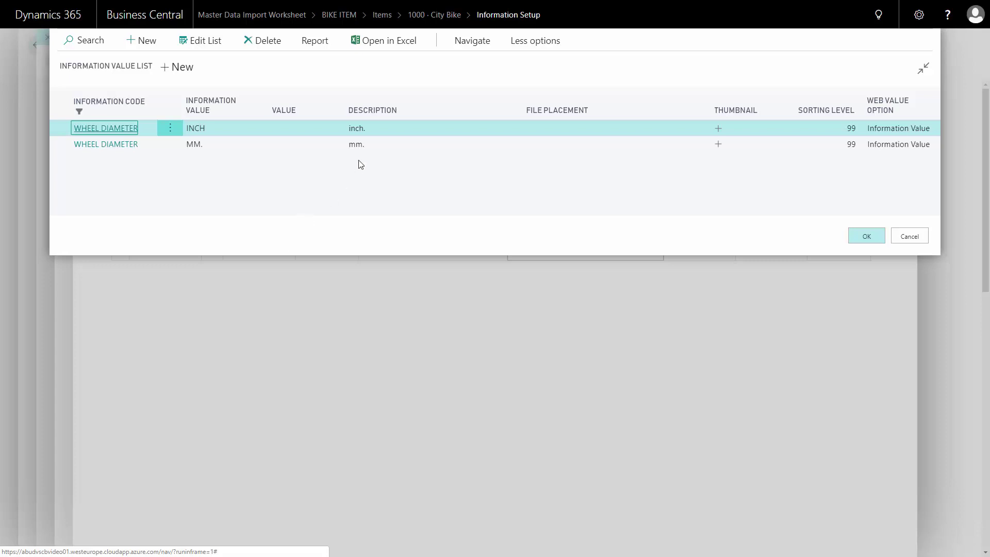
{"action": "key", "text": "Return"}
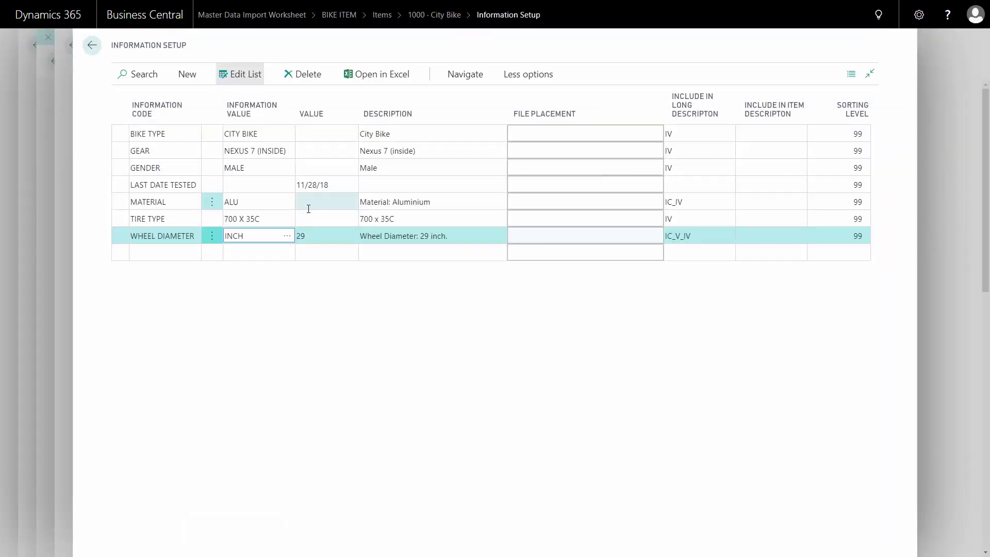